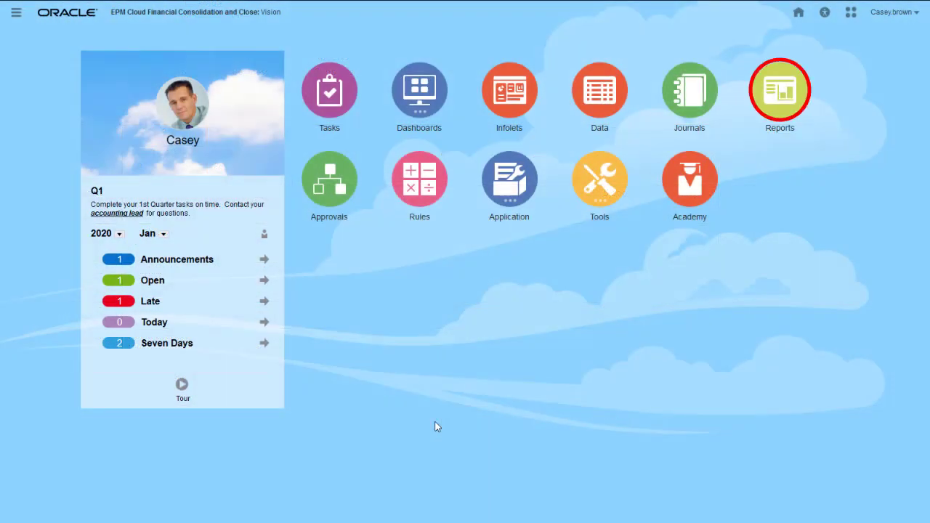
Step: Start a new report from the Intercompany Reports tab under Reports
{"action": "left_click", "coordinate": [788, 93]}
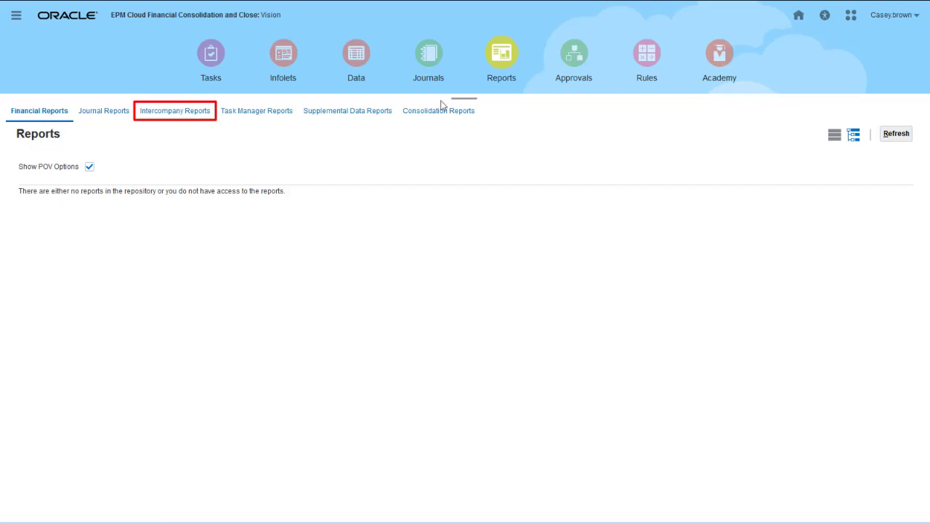
{"action": "left_click", "coordinate": [183, 113]}
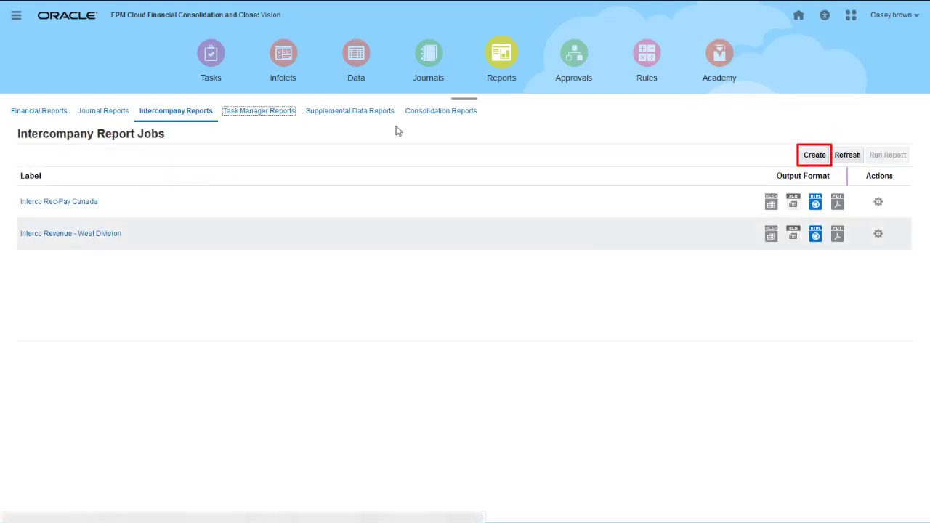
{"action": "left_click", "coordinate": [813, 156]}
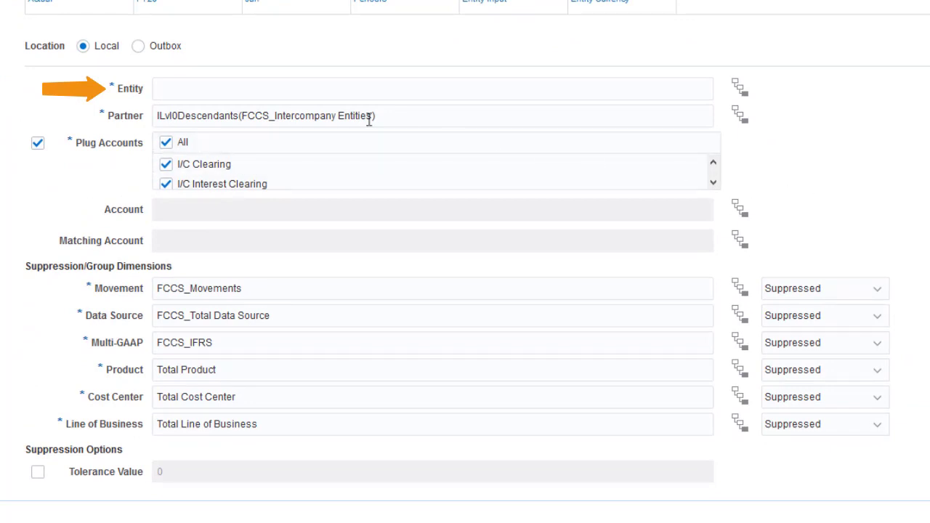
Step: Enter North as the intercompany report's Entity
{"action": "left_click", "coordinate": [208, 89]}
{"action": "type", "text": "North"}
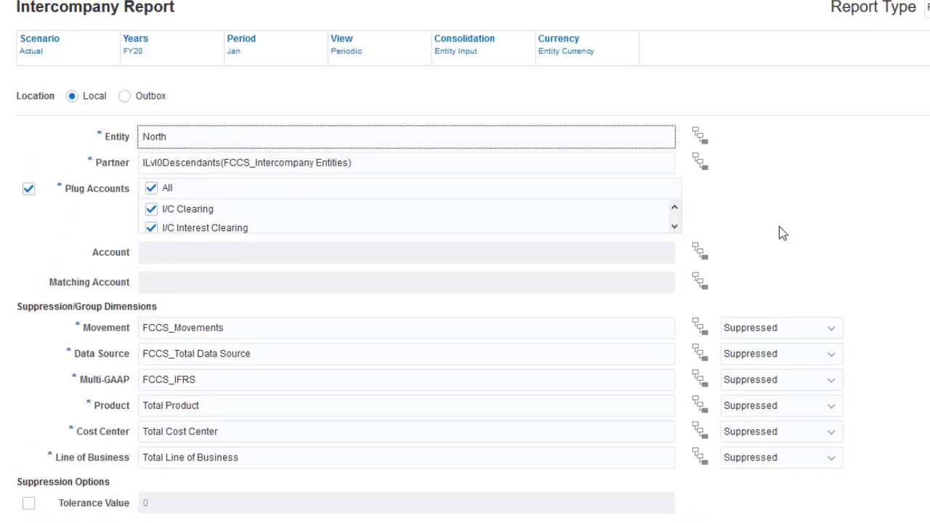
Step: Turn off Plug Accounts and set the Account to I/C Receivable (18100)
{"action": "left_click", "coordinate": [15, 260]}
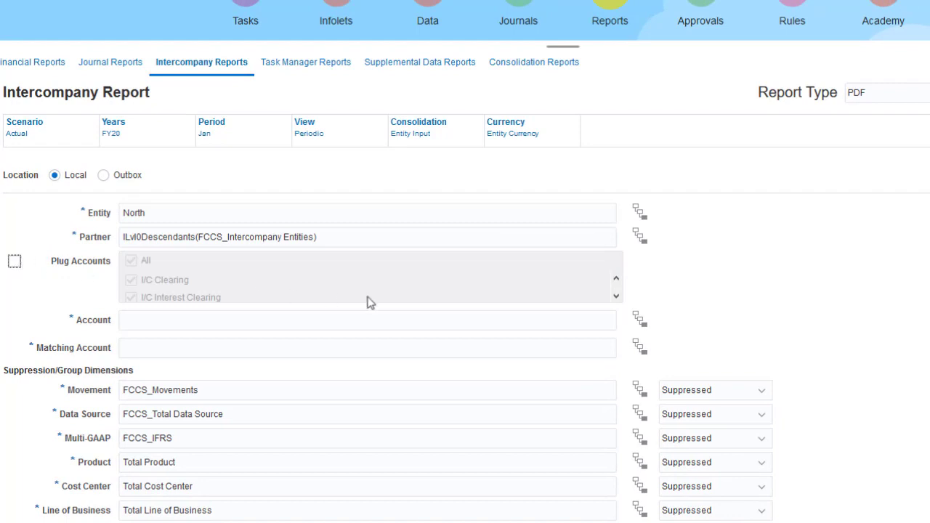
{"action": "left_click", "coordinate": [639, 324]}
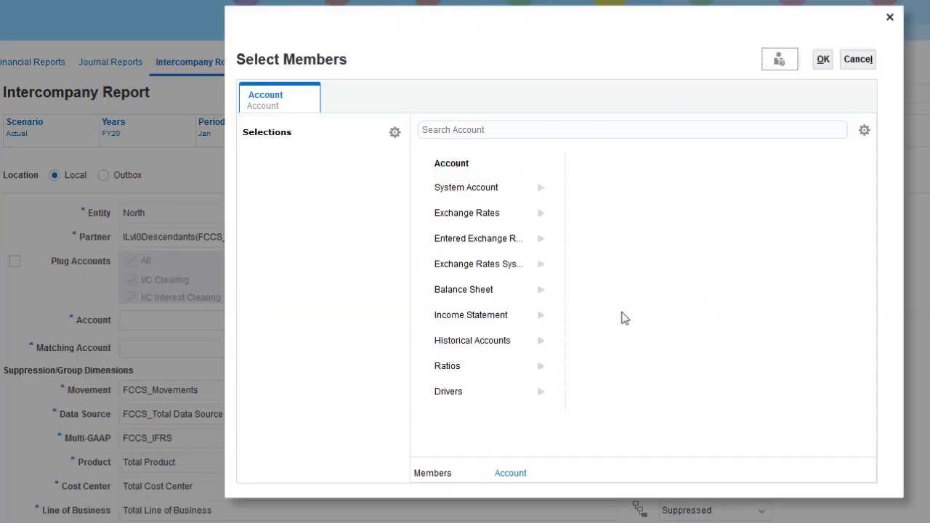
{"action": "left_click", "coordinate": [450, 132]}
{"action": "type", "text": "I/C"}
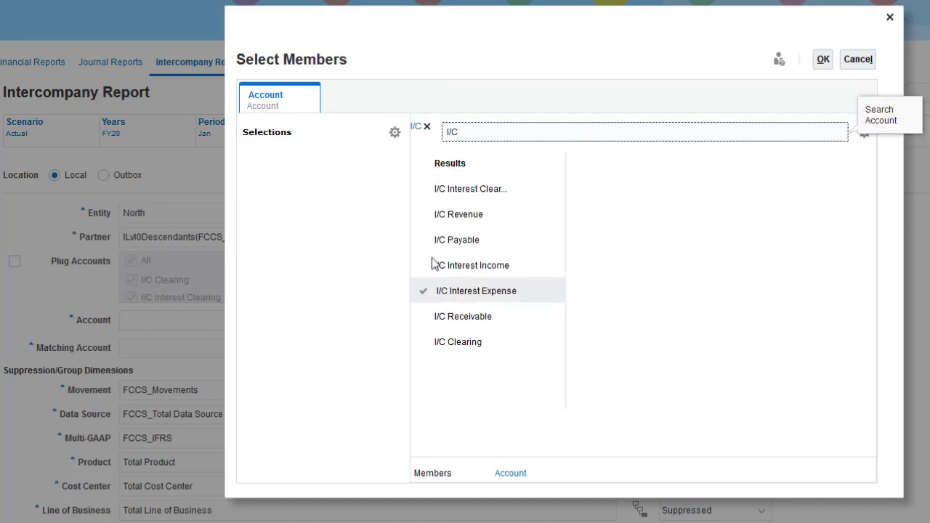
{"action": "left_click", "coordinate": [465, 314]}
{"action": "left_click", "coordinate": [822, 59]}
Step: Set the Matching Account to I/C Payable (29100)
{"action": "left_click", "coordinate": [639, 348]}
{"action": "left_click", "coordinate": [442, 131]}
{"action": "type", "text": "I/C"}
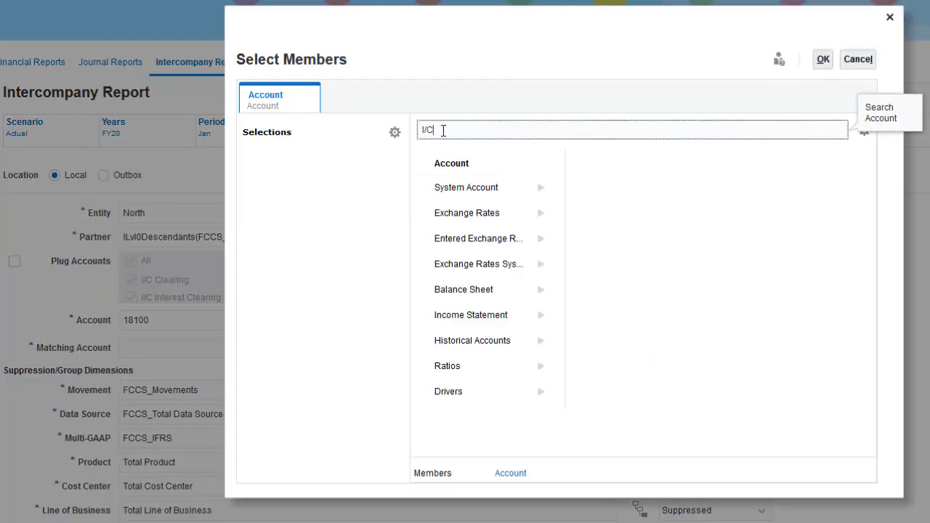
{"action": "left_click", "coordinate": [424, 240]}
{"action": "left_click", "coordinate": [823, 59]}
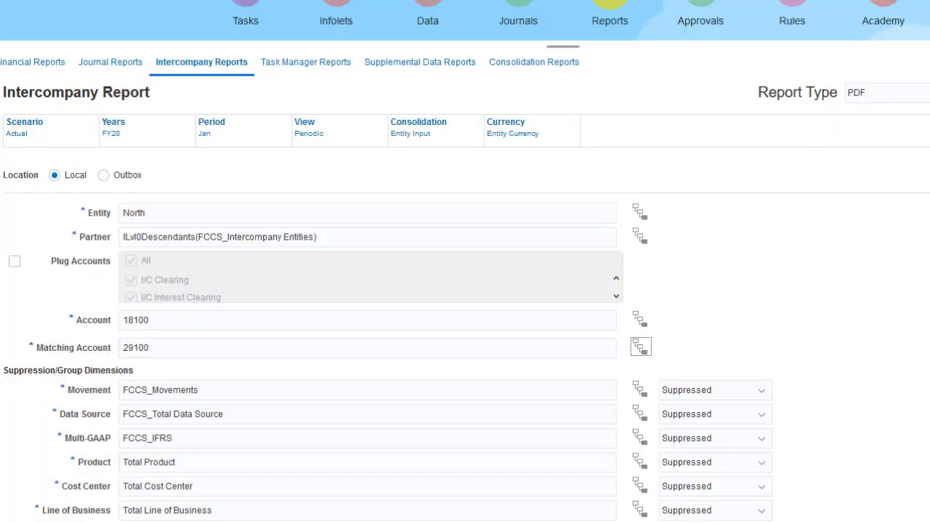
{"action": "scroll", "coordinate": [806, 252], "scroll_direction": "down", "scroll_amount": 4}
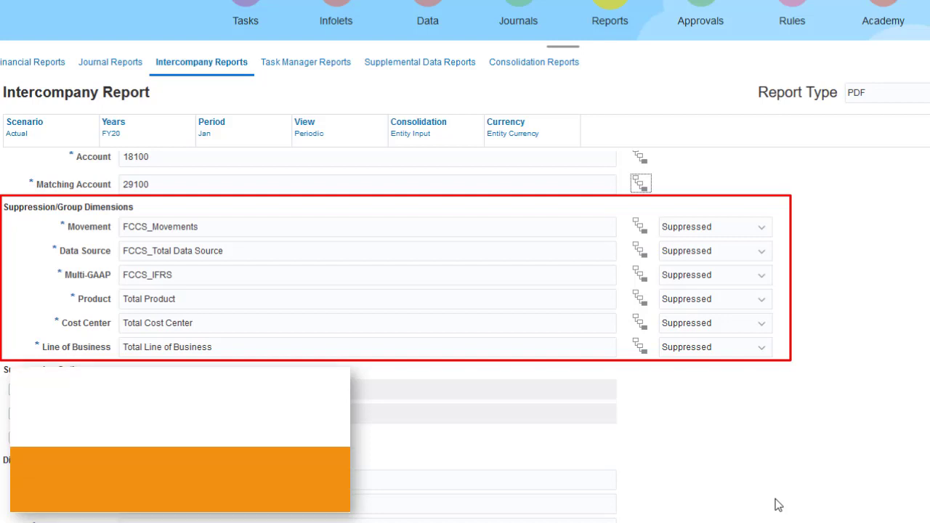
Step: Set Product to ILvl0Descendants("Total Product") and change it to Not Suppressed
{"action": "left_click", "coordinate": [639, 299]}
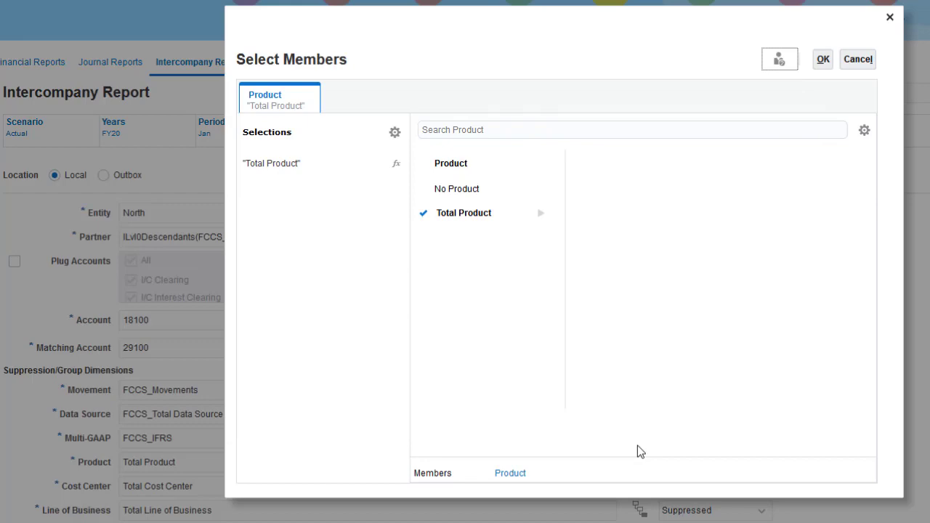
{"action": "left_click", "coordinate": [423, 214]}
{"action": "left_click", "coordinate": [521, 213]}
{"action": "left_click", "coordinate": [438, 353]}
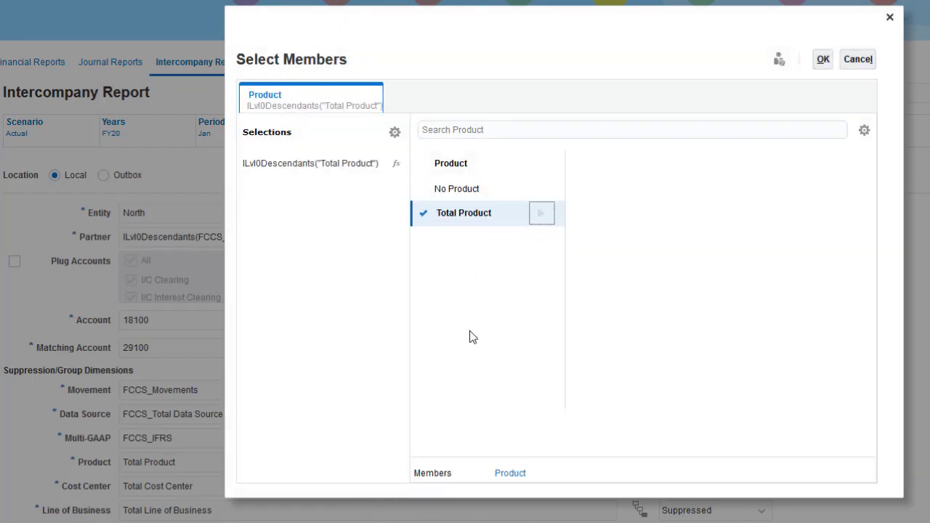
{"action": "left_click", "coordinate": [822, 59]}
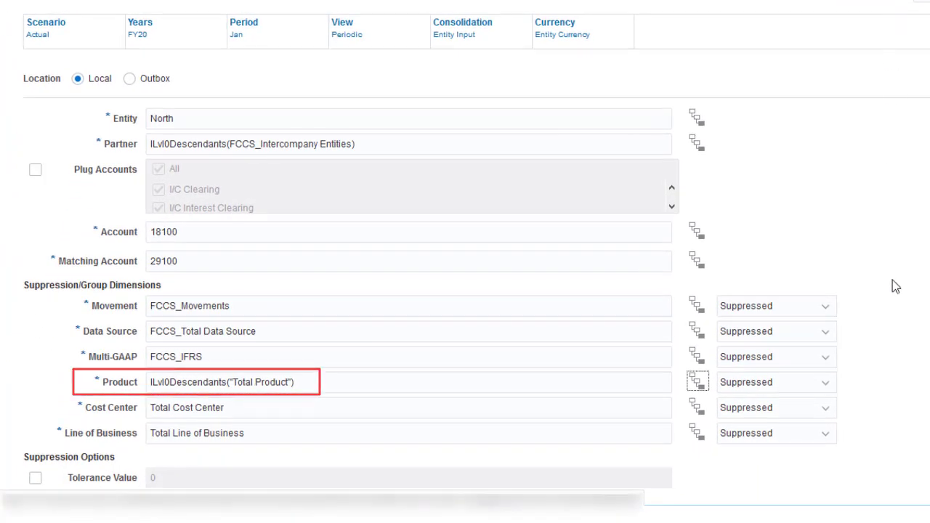
{"action": "left_click", "coordinate": [828, 389]}
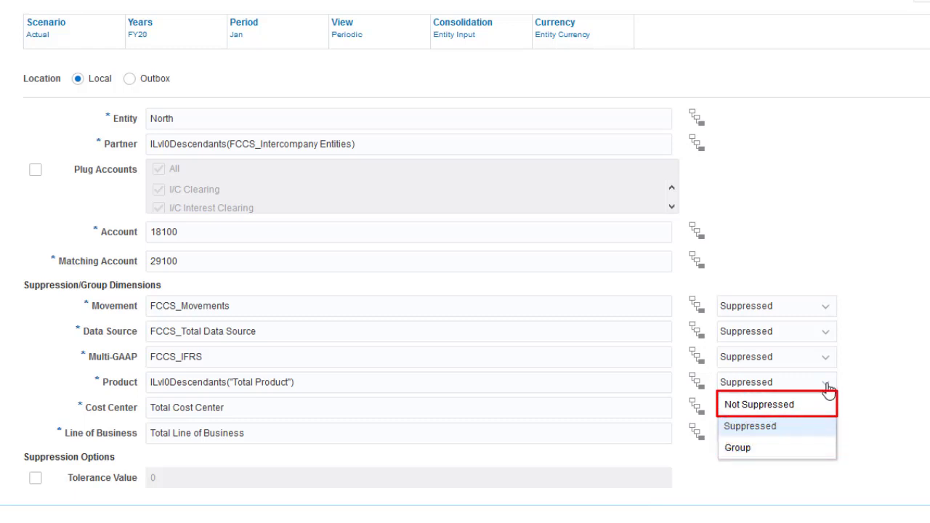
{"action": "left_click", "coordinate": [782, 405]}
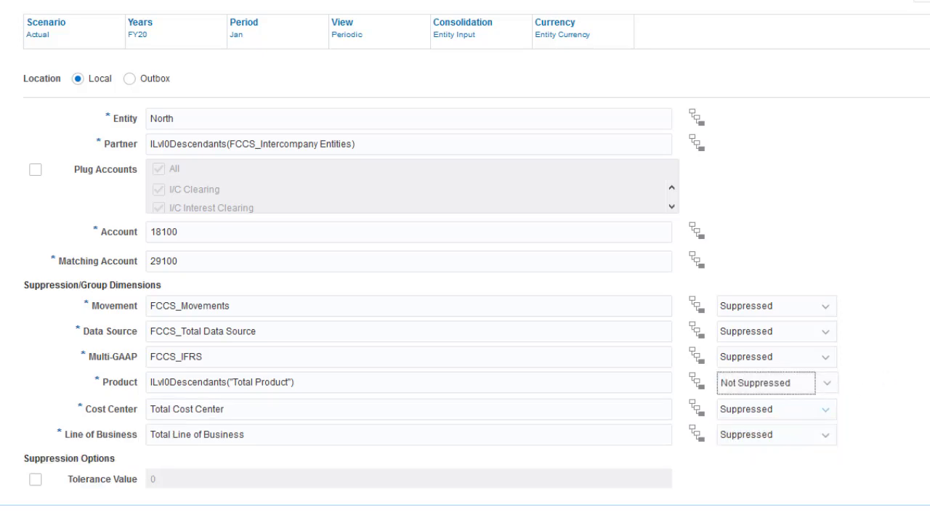
Step: Scroll down the report form to the Suppression Options section
{"action": "scroll", "coordinate": [436, 290], "scroll_direction": "down", "scroll_amount": 3}
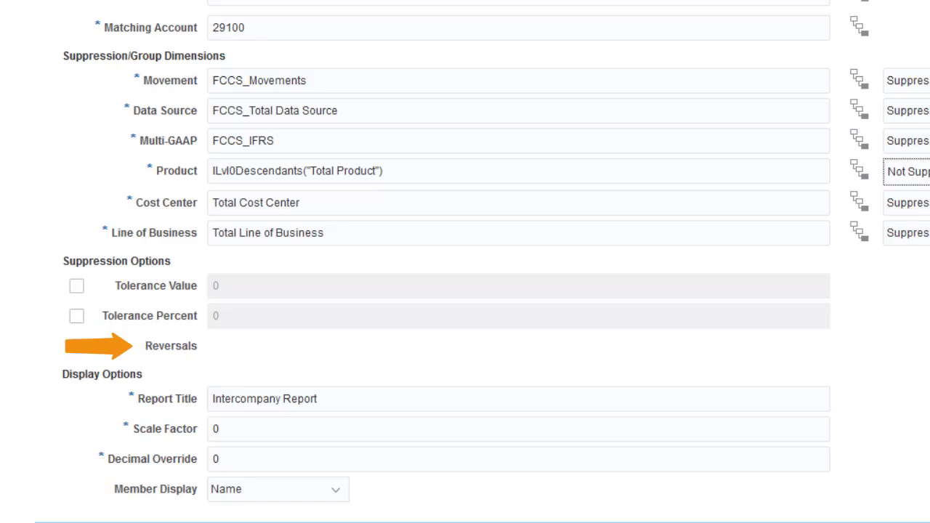
Step: Retitle the report 'Intercompany Receivables/Payables - North' and set Member Display to Alias
{"action": "left_click_drag", "start_coordinate": [395, 396], "coordinate": [191, 398]}
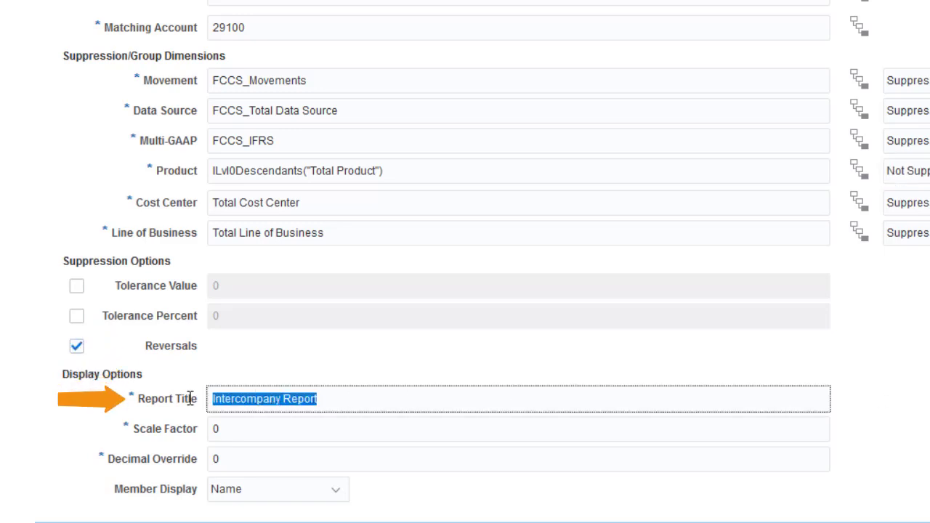
{"action": "type", "text": "Intercompany Re"}
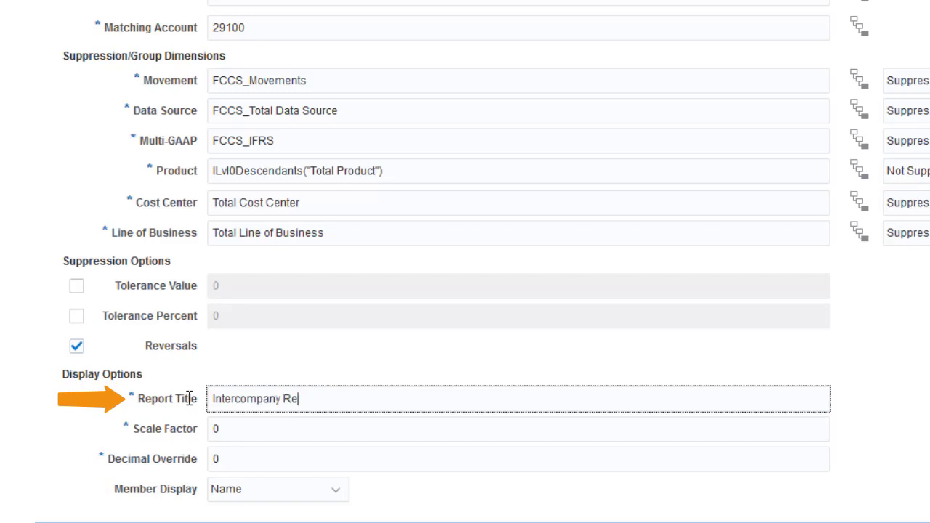
{"action": "type", "text": "ceivables/Payables - North"}
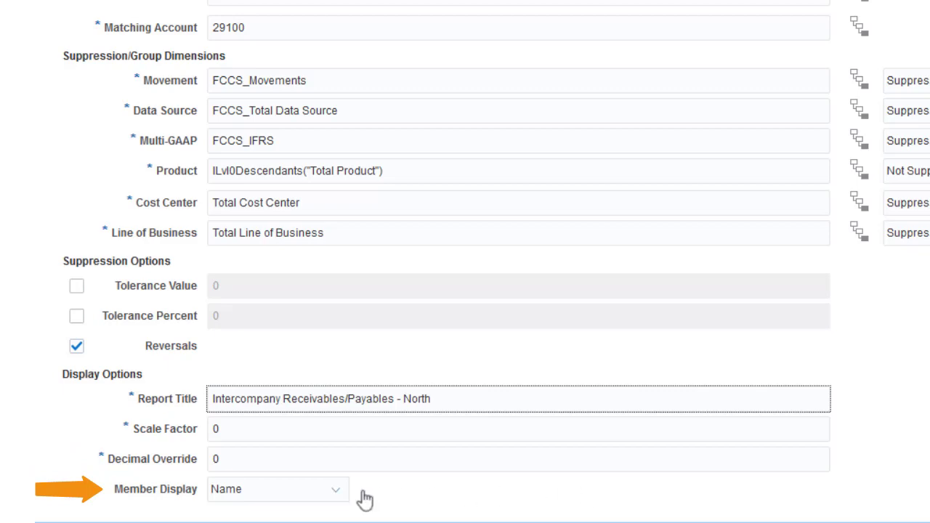
{"action": "left_click", "coordinate": [338, 494]}
{"action": "left_click", "coordinate": [279, 438]}
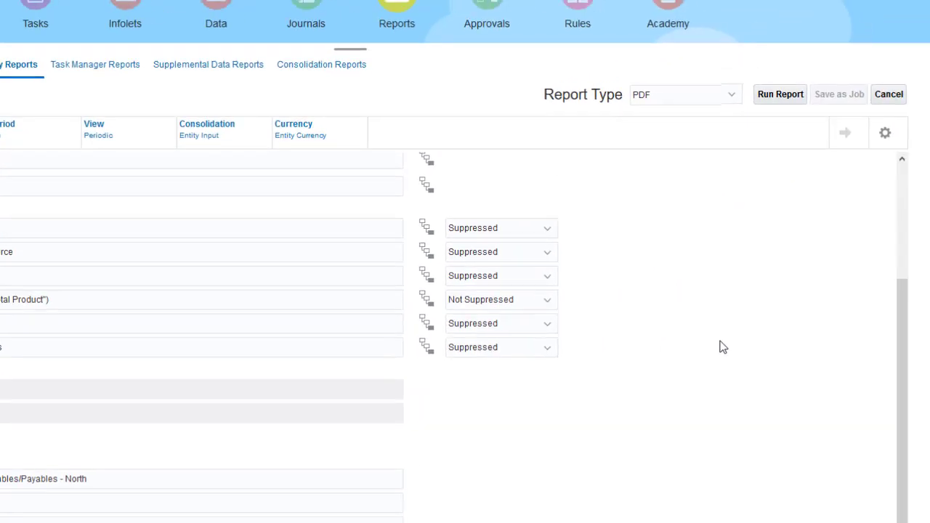
Step: Run the report as HTML and review the North Division variance totaling 35
{"action": "left_click", "coordinate": [730, 99]}
{"action": "left_click", "coordinate": [710, 116]}
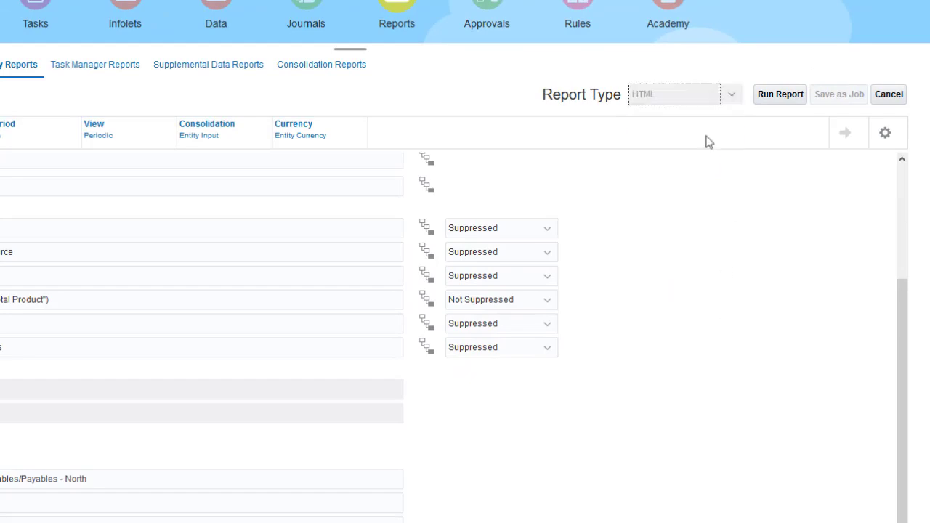
{"action": "left_click", "coordinate": [777, 95]}
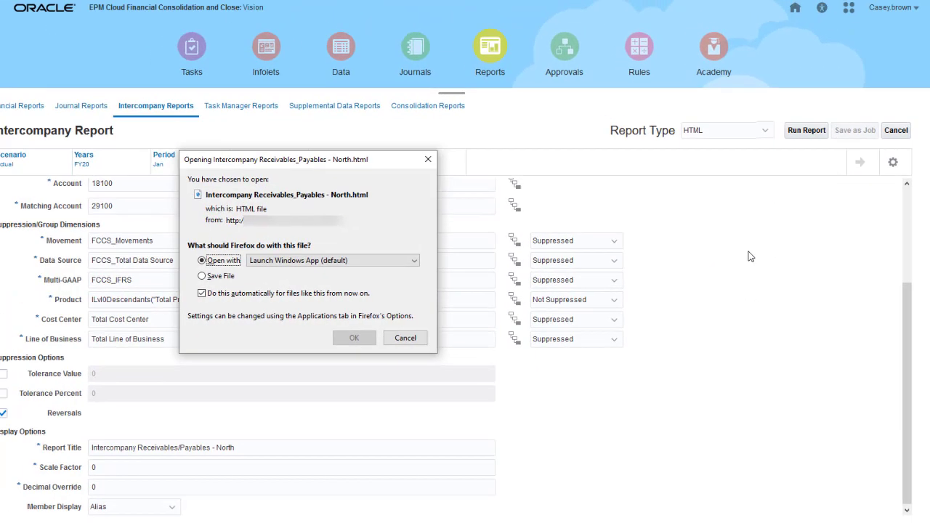
{"action": "left_click", "coordinate": [356, 338]}
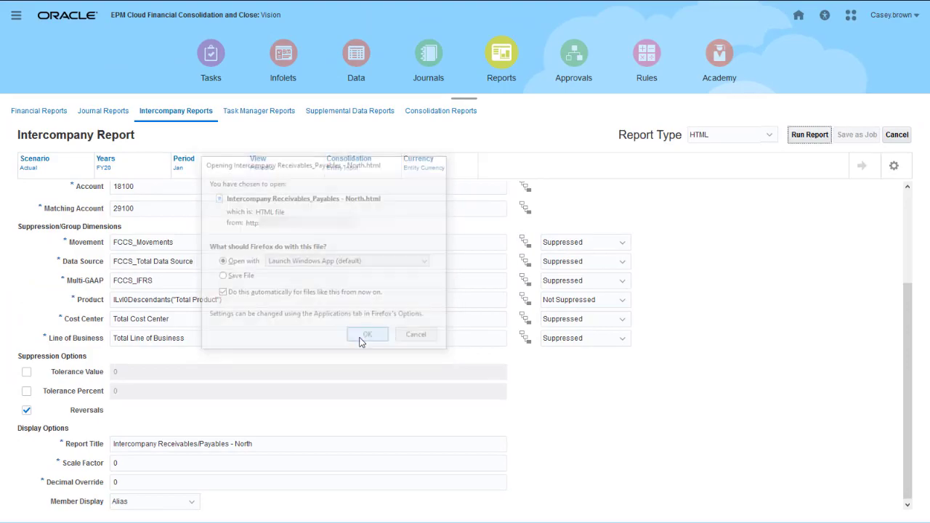
{"action": "scroll", "coordinate": [737, 277], "scroll_direction": "down", "scroll_amount": 4}
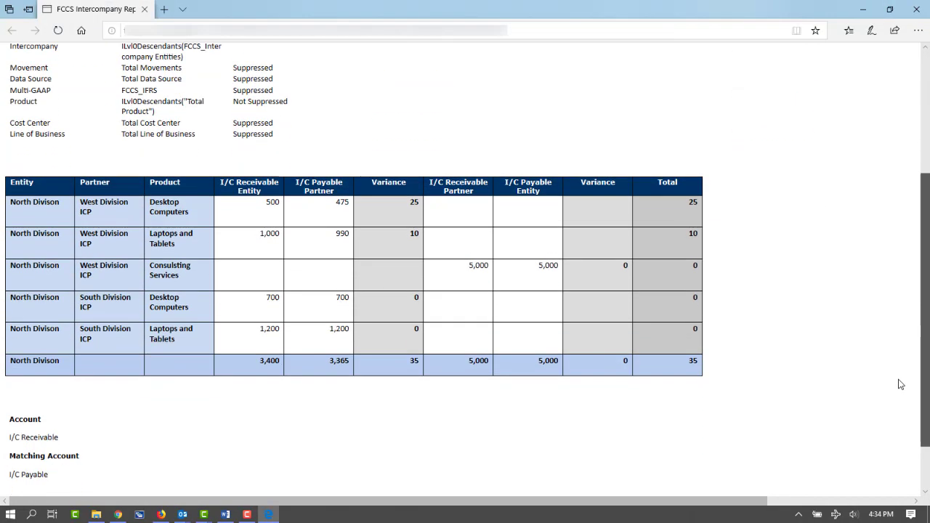
{"action": "left_click", "coordinate": [916, 10]}
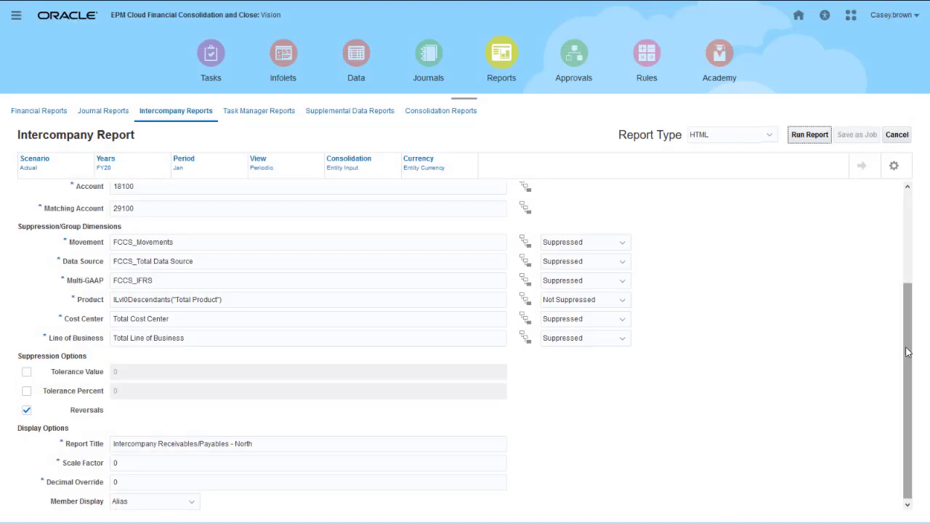
Step: Set the report location to Outbox
{"action": "scroll", "coordinate": [913, 278], "scroll_direction": "up", "scroll_amount": 3}
{"action": "scroll", "coordinate": [913, 279], "scroll_direction": "up", "scroll_amount": 2}
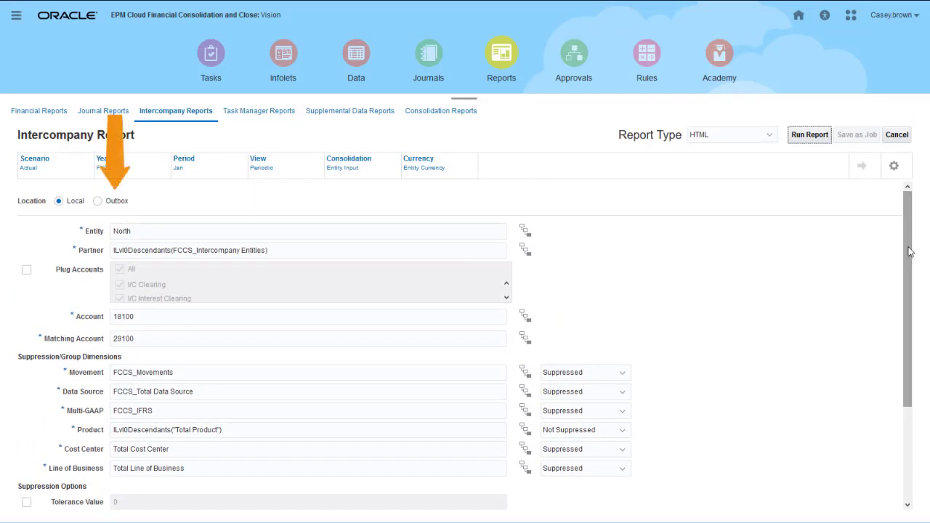
{"action": "left_click", "coordinate": [98, 202]}
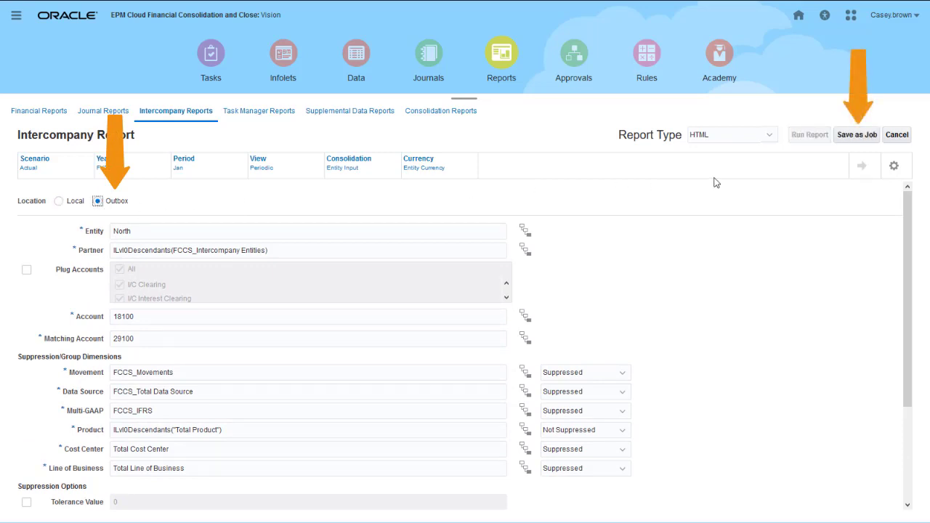
Step: Save the report as job 'Interco Rec-Pay North' and refresh the job list
{"action": "left_click", "coordinate": [856, 135]}
{"action": "left_click", "coordinate": [398, 260]}
{"action": "type", "text": "In"}
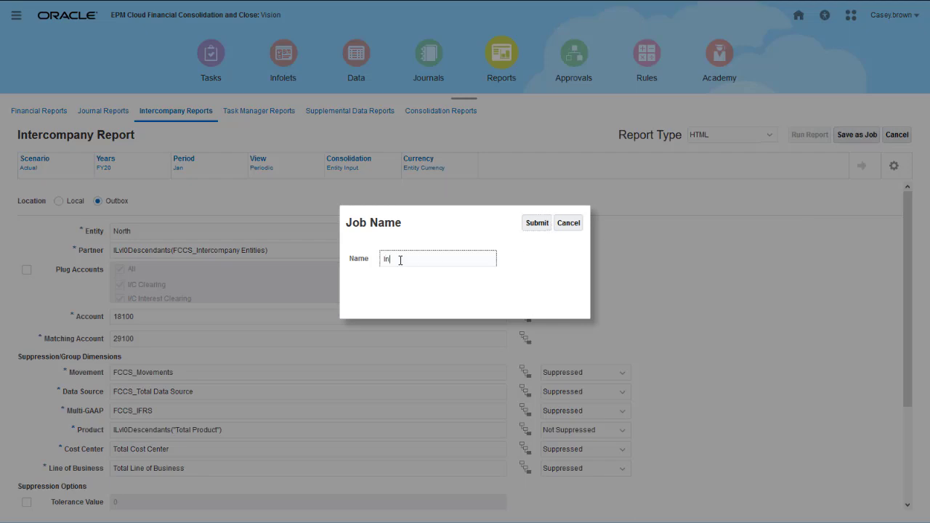
{"action": "type", "text": "terco Rec-Pay Canada"}
{"action": "left_click", "coordinate": [537, 223]}
{"action": "left_click", "coordinate": [520, 152]}
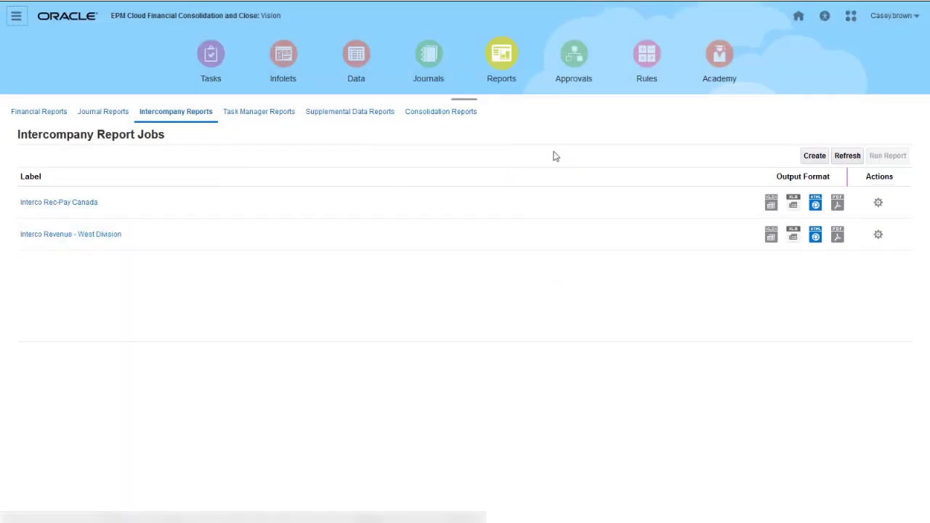
{"action": "left_click", "coordinate": [847, 155]}
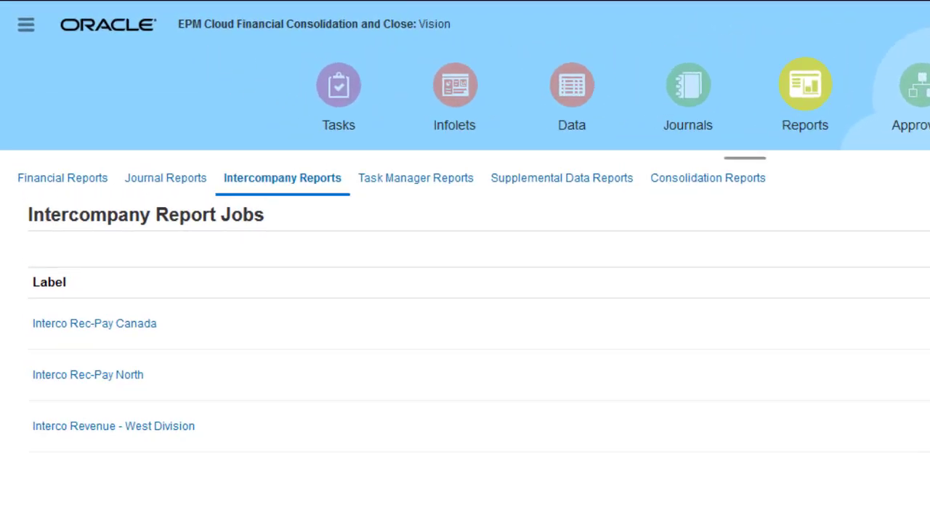